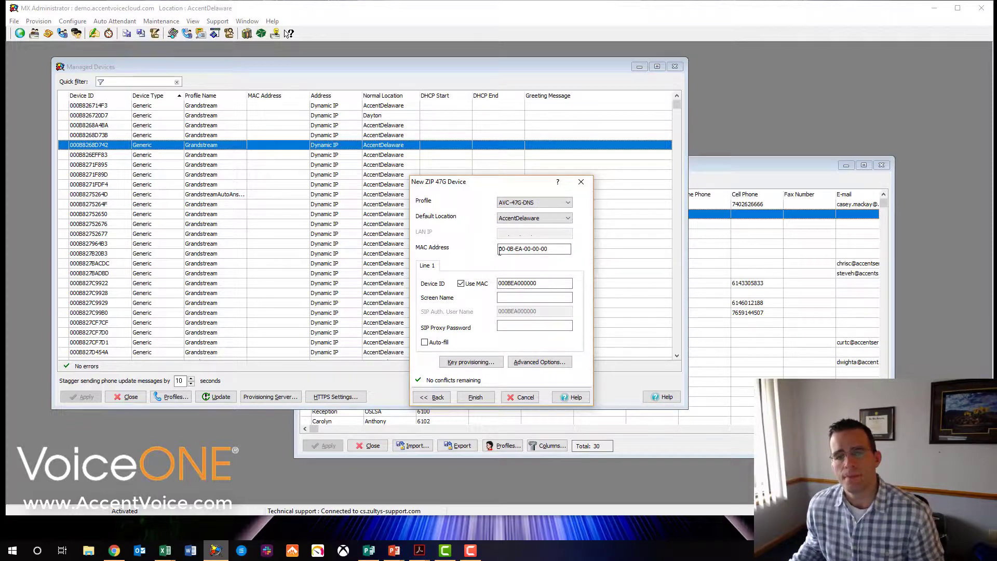
# Replace the placeholder MAC address with 00-0B-EA-87-32-D4.
pyautogui.moveTo(565, 250); pyautogui.dragTo(491, 252)
pyautogui.rightClick(516, 251)
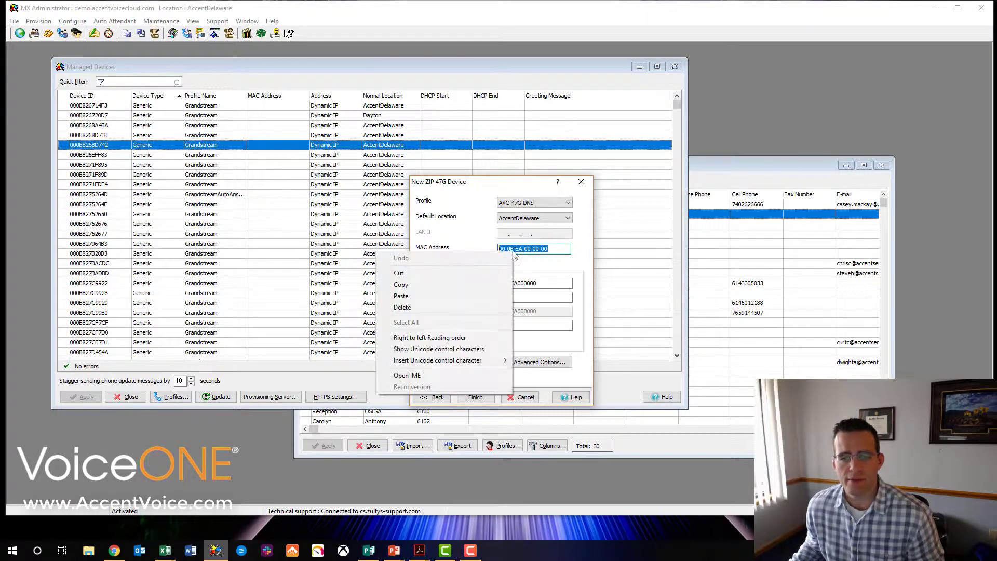
pyautogui.click(480, 296)
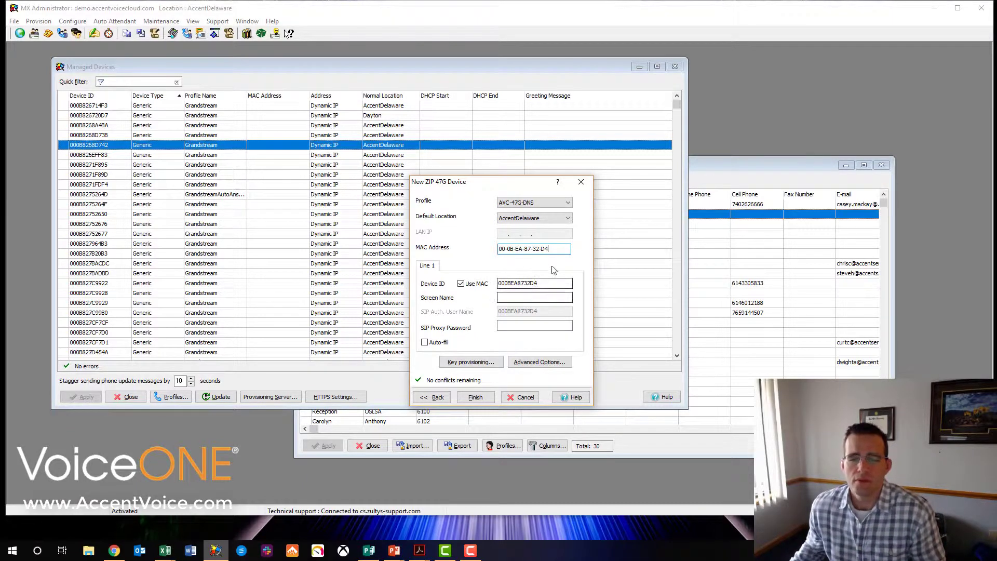
# Set screen name Demo 47G, enter the SIP proxy password, and finish creating the device.
pyautogui.click(527, 297)
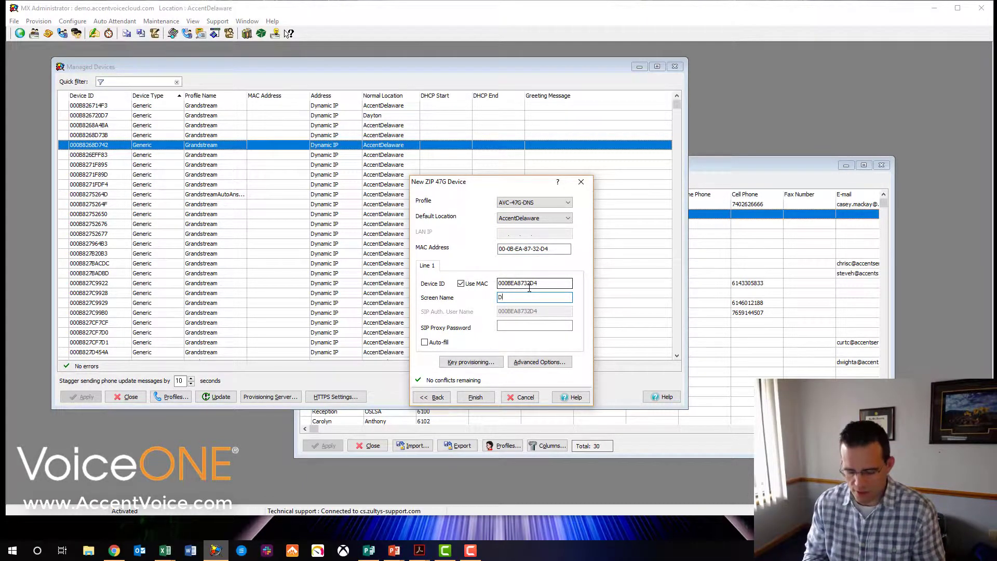
pyautogui.write('Demo 47G')
pyautogui.click(519, 326)
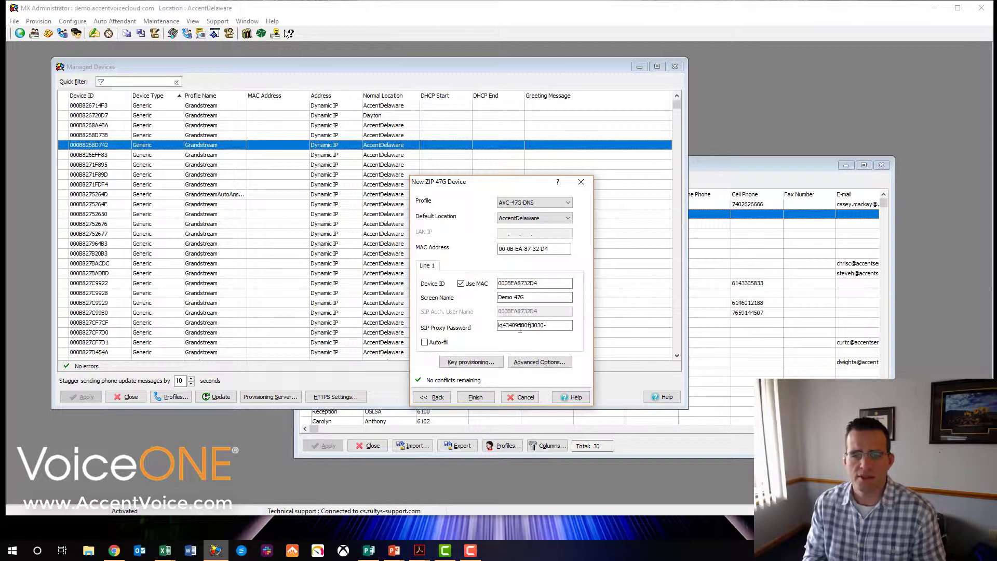
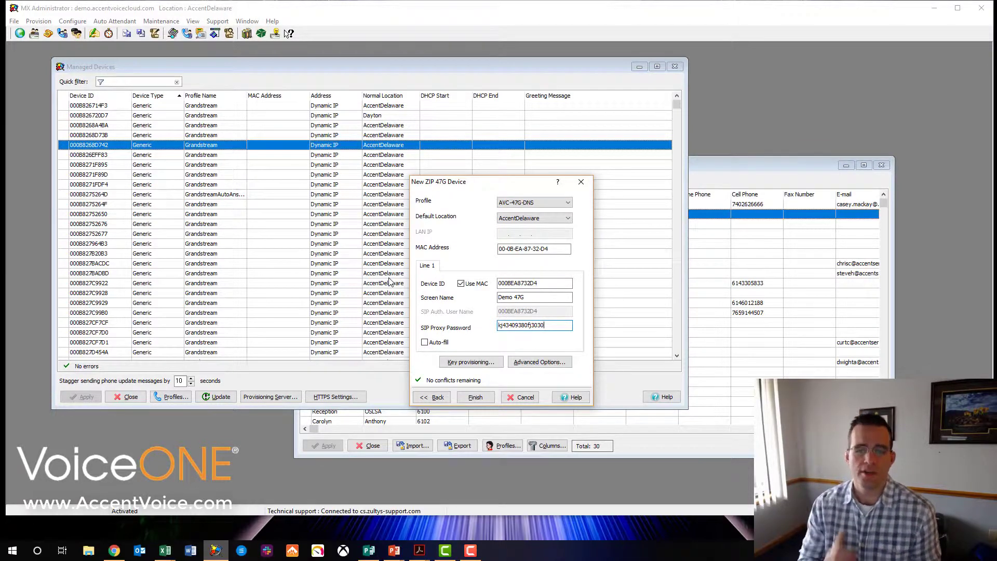
pyautogui.click(475, 398)
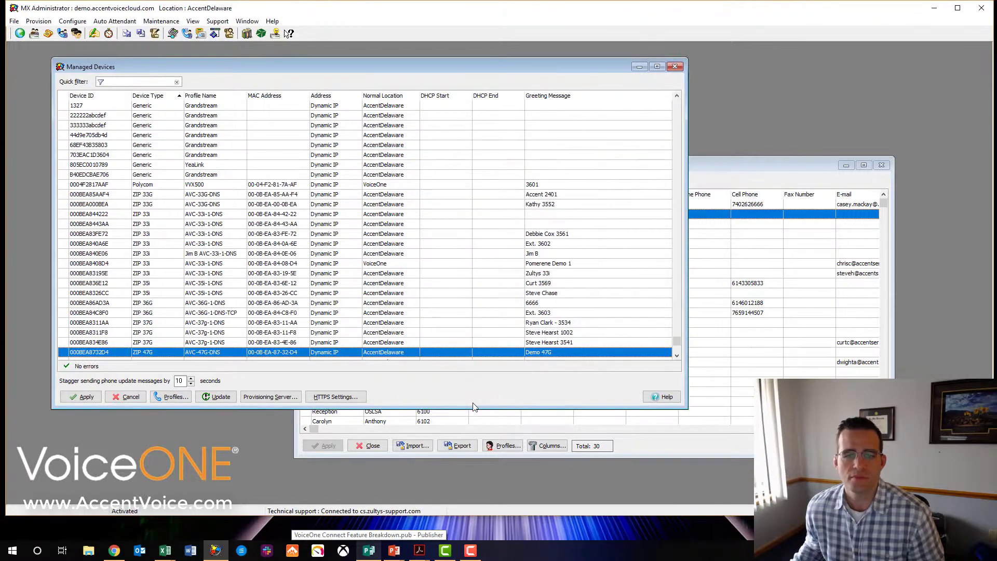
# Apply the new ZIP 47G device, minimize Managed Devices, and reposition the Users list.
pyautogui.click(82, 397)
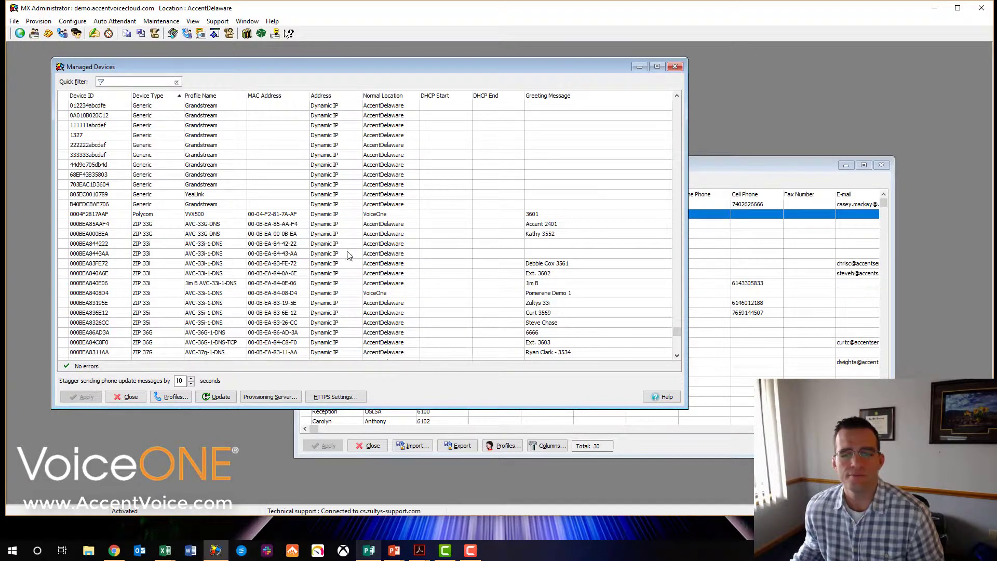
pyautogui.scroll(2, 346, 257)
pyautogui.click(639, 67)
pyautogui.moveTo(623, 164); pyautogui.dragTo(510, 125)
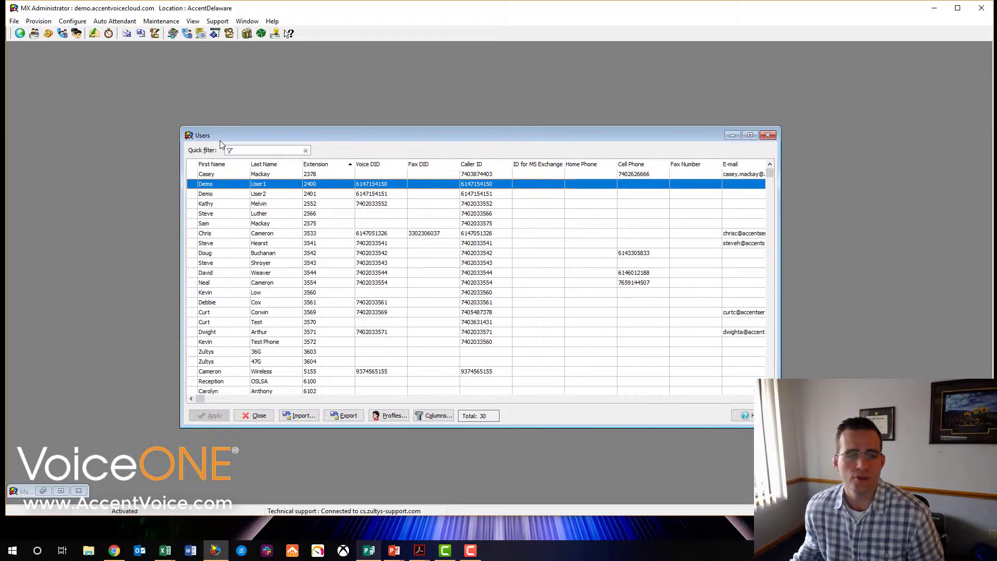
# Assign device 000BEA8732D4 to user 2400 via Quick Search, confirm, and apply.
pyautogui.doubleClick(315, 188)
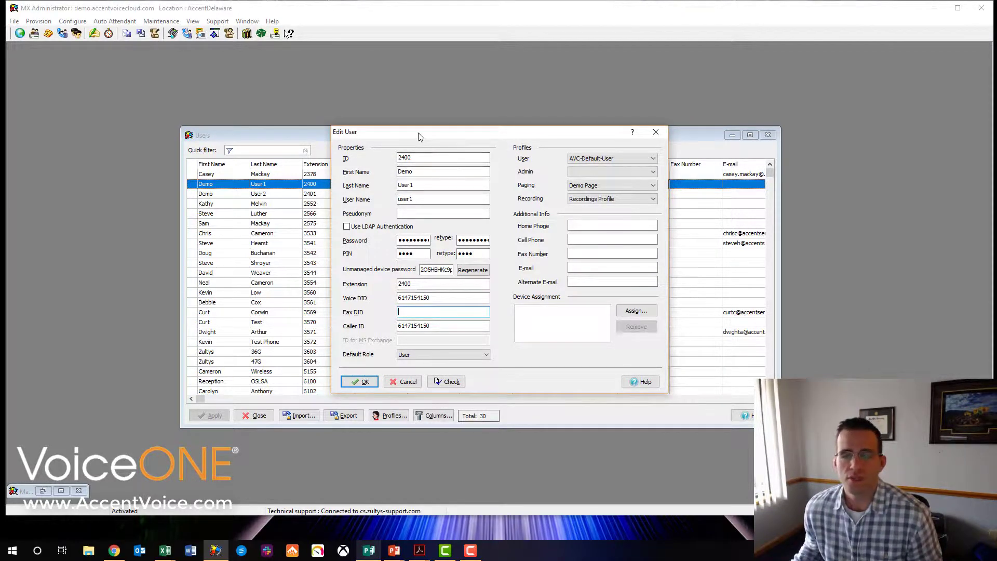
pyautogui.moveTo(418, 133); pyautogui.dragTo(427, 133)
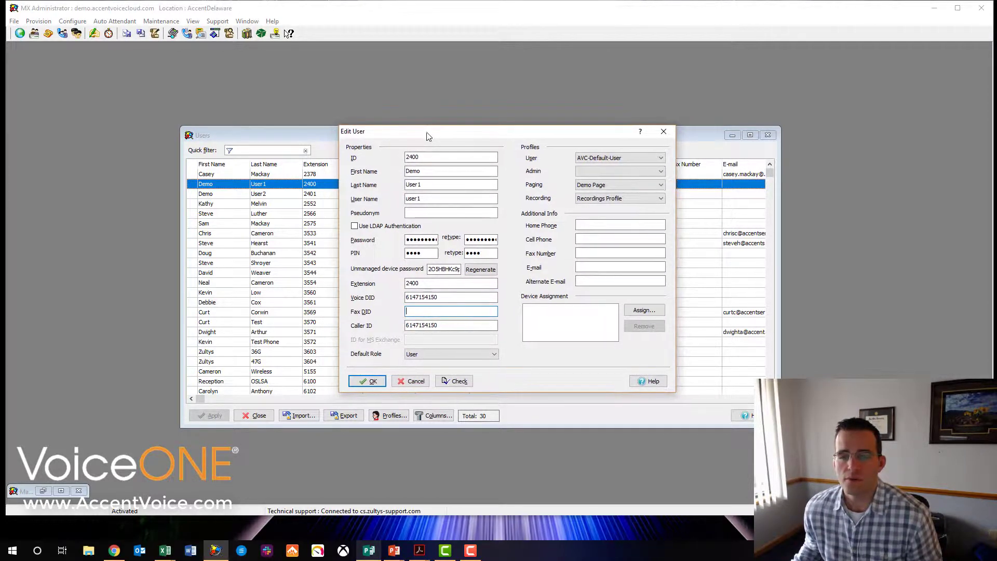
pyautogui.click(644, 310)
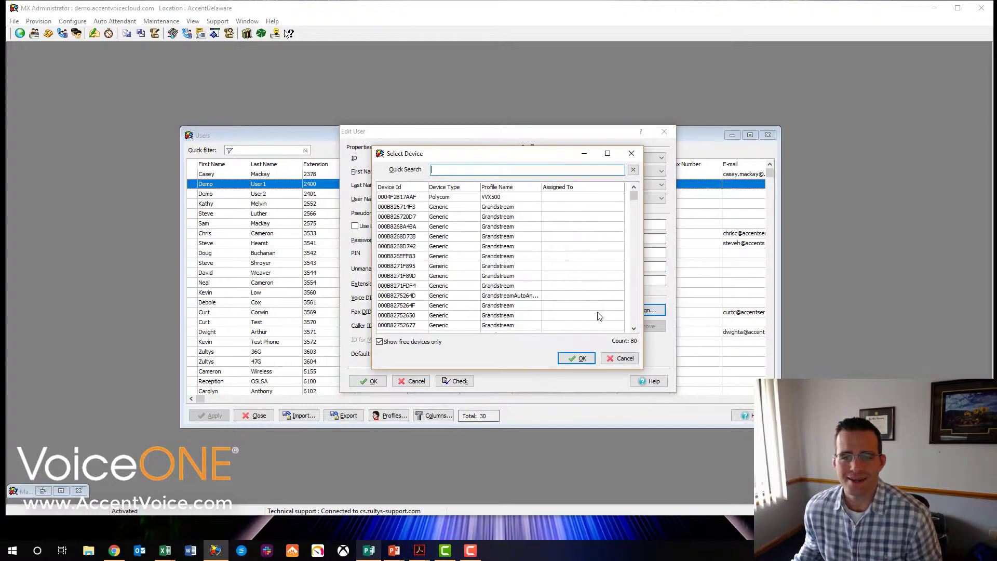
pyautogui.rightClick(490, 170)
pyautogui.click(430, 219)
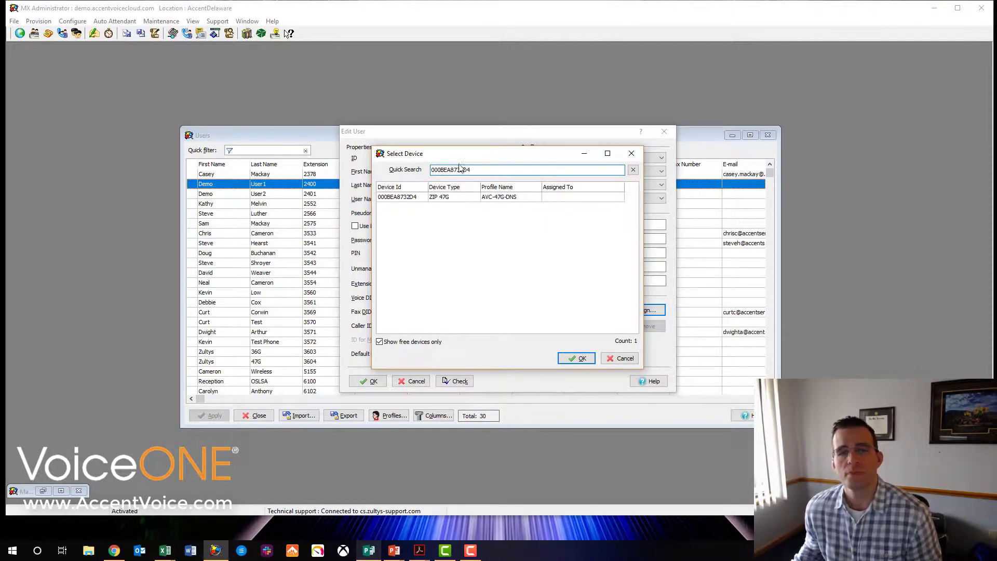
pyautogui.click(432, 198)
pyautogui.click(578, 359)
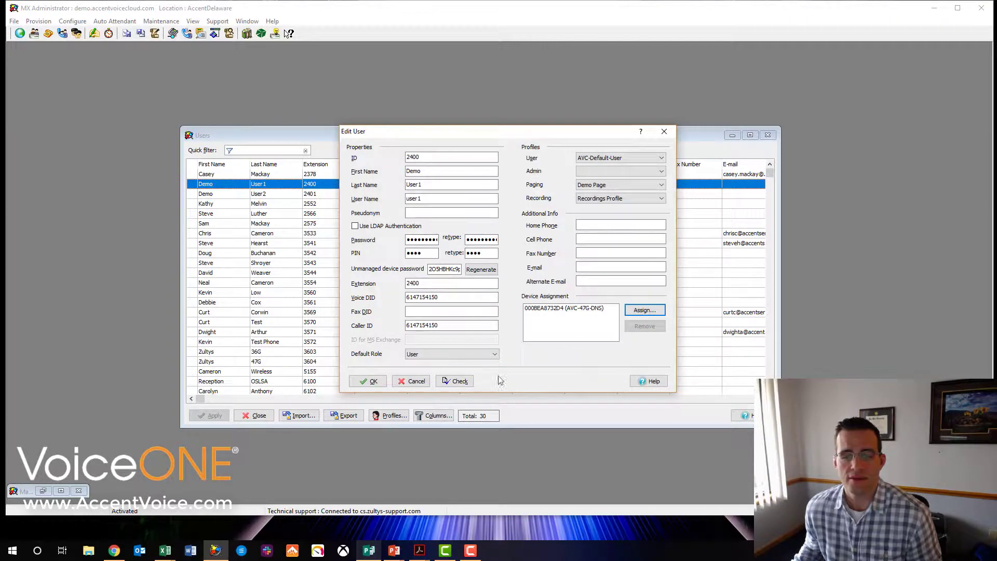
pyautogui.click(368, 380)
pyautogui.click(212, 416)
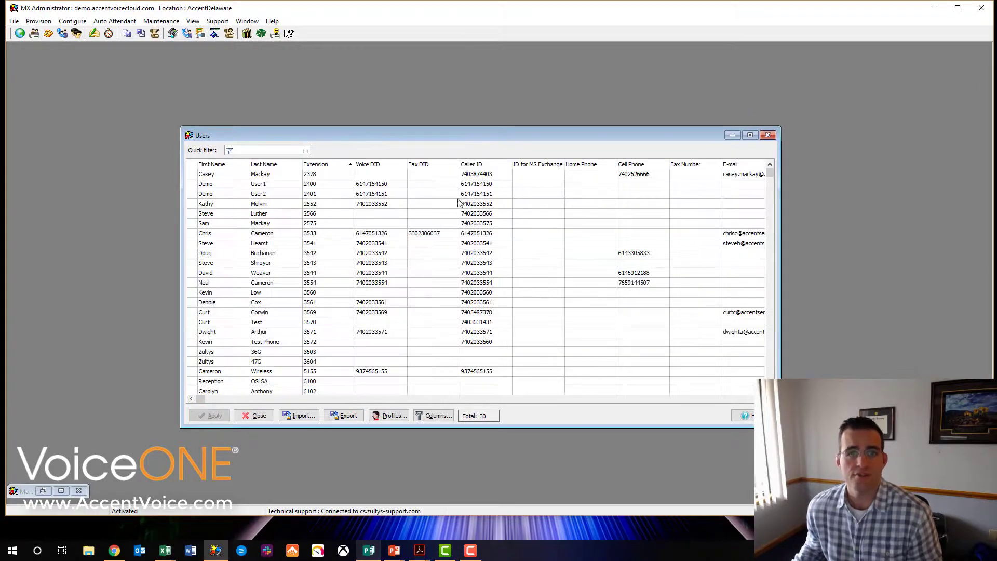
# Move the Users list up and left, out of the way.
pyautogui.moveTo(466, 135); pyautogui.dragTo(470, 123)
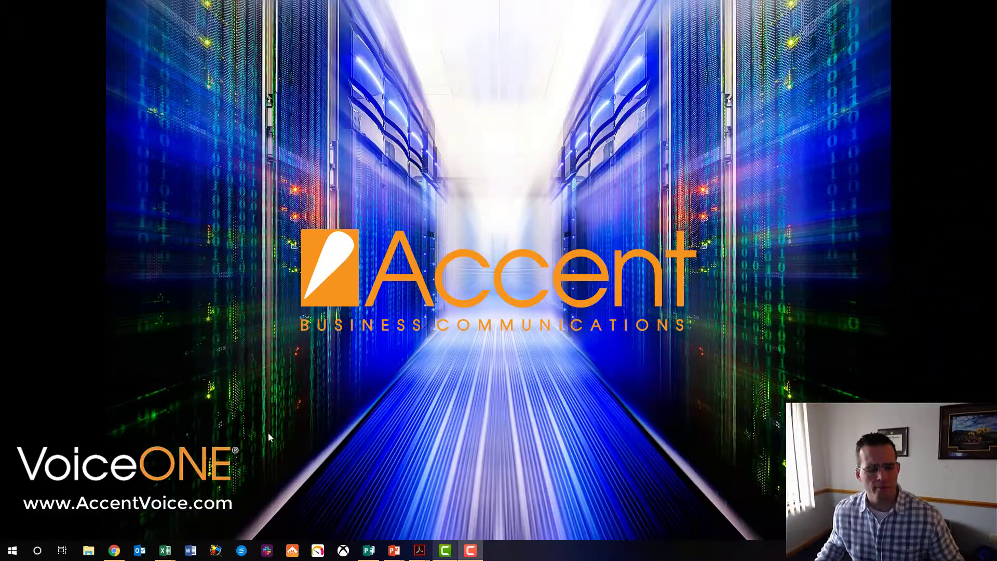
# Browse to the phone's web interface at 172.22.22.148 in Chrome.
pyautogui.click(114, 550)
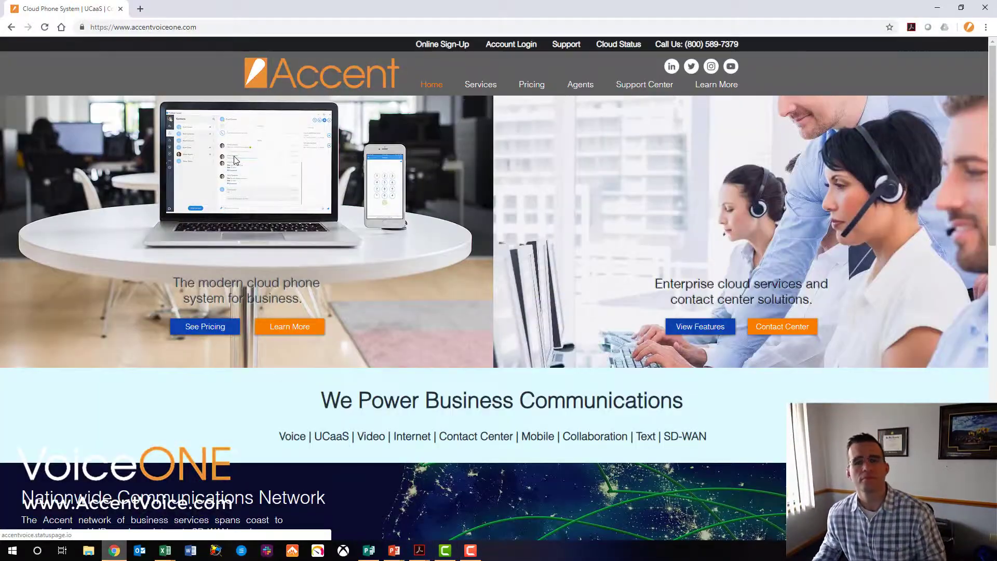
pyautogui.click(222, 27)
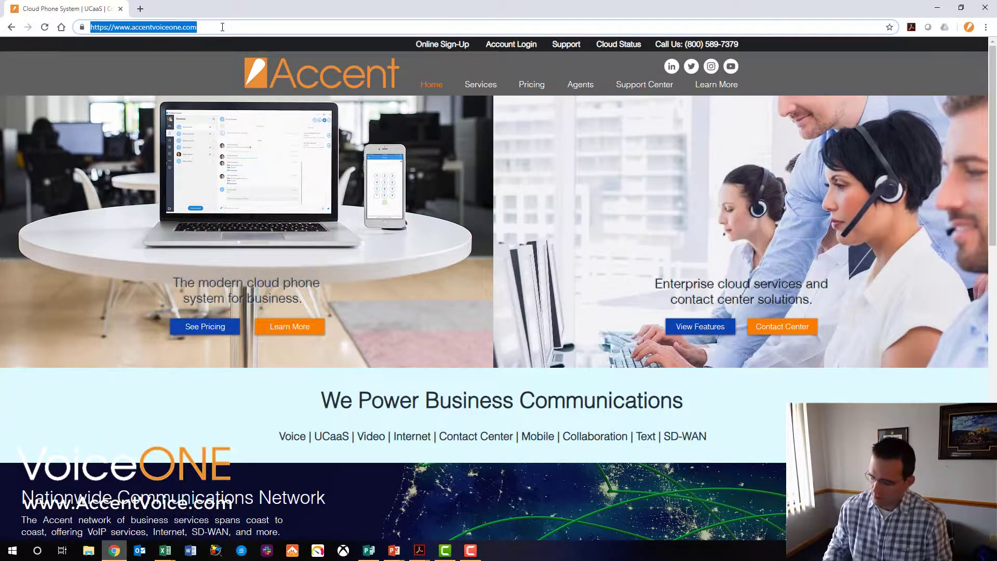
pyautogui.write('172.22.22.148')
pyautogui.press('Return')
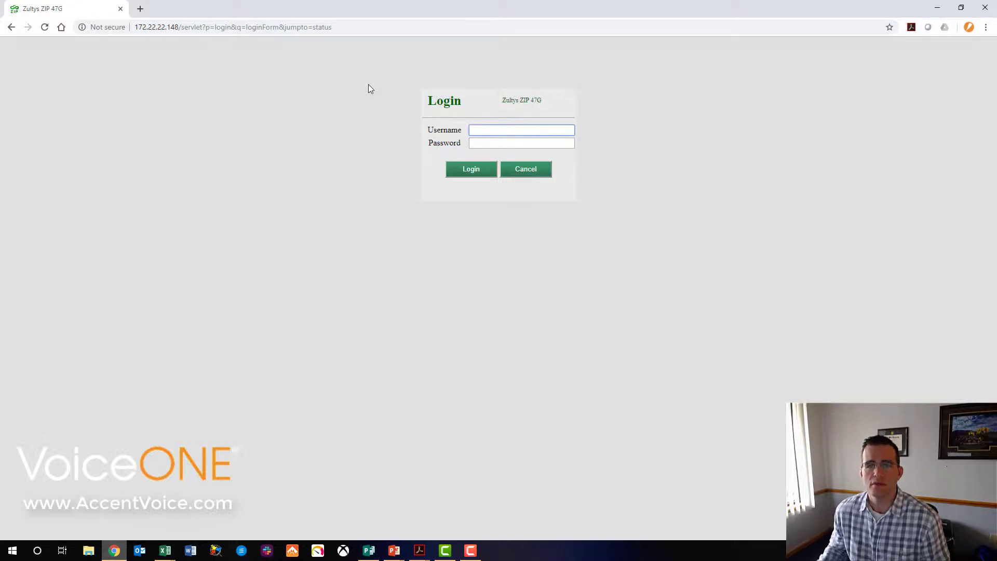
# Log in as admin with the phone's admin password.
pyautogui.write('admin')
pyautogui.press('BackSpace')
pyautogui.press('BackSpace')
pyautogui.press('BackSpace')
pyautogui.press('BackSpace')
pyautogui.press('BackSpace')
pyautogui.write('admin')
pyautogui.press('Tab')
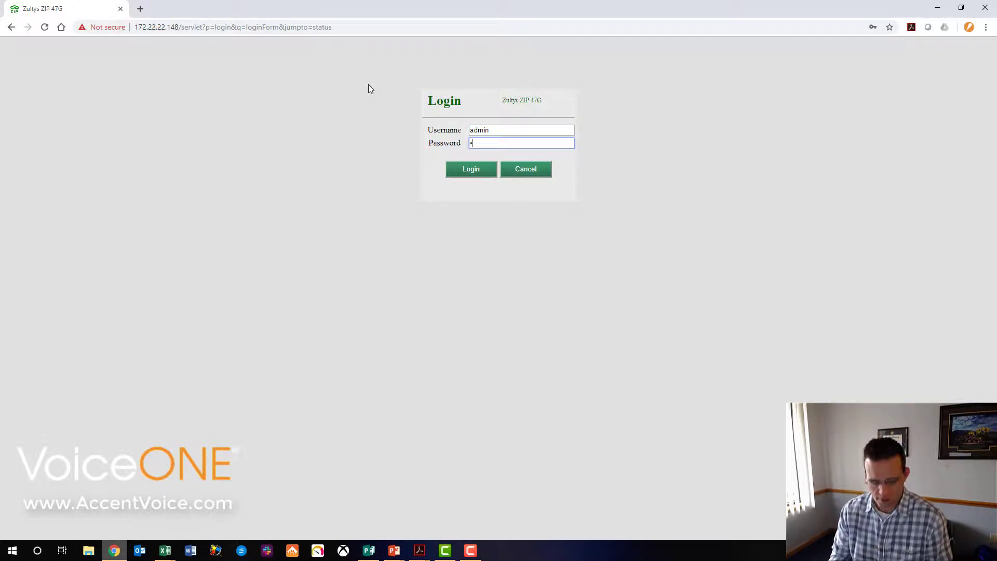
pyautogui.click(473, 174)
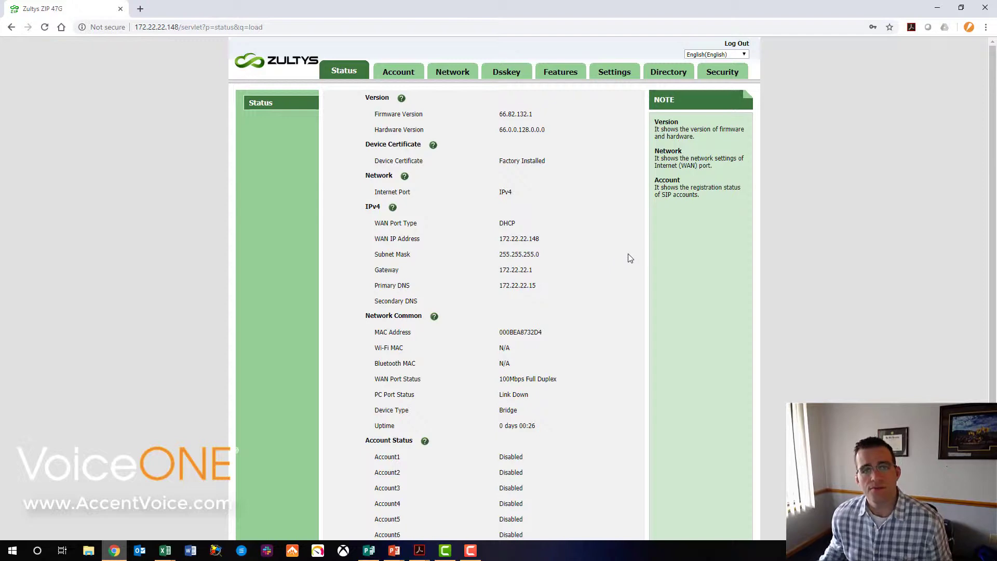
# Review the Account registration page, then switch to the Settings pages.
pyautogui.click(399, 71)
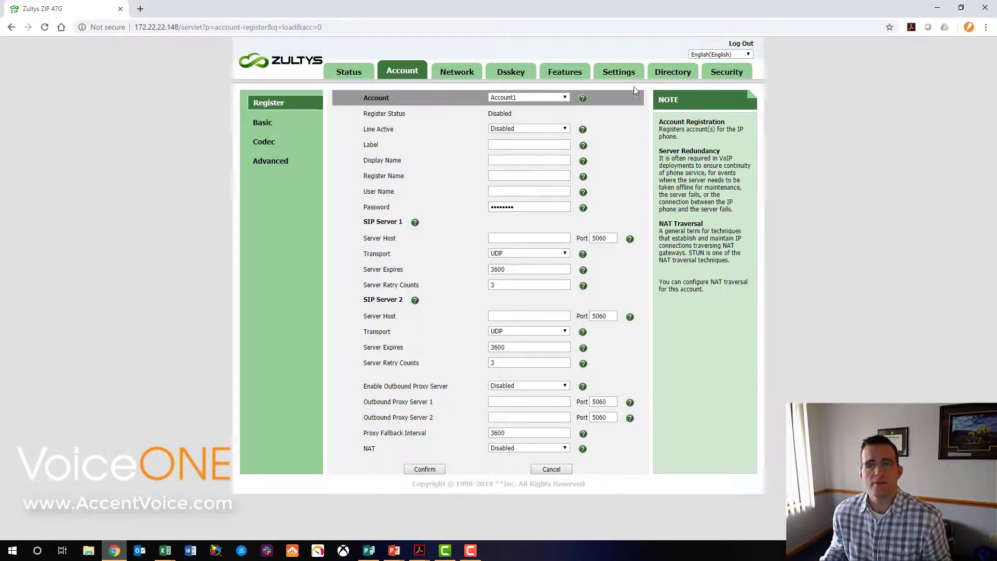
pyautogui.click(607, 71)
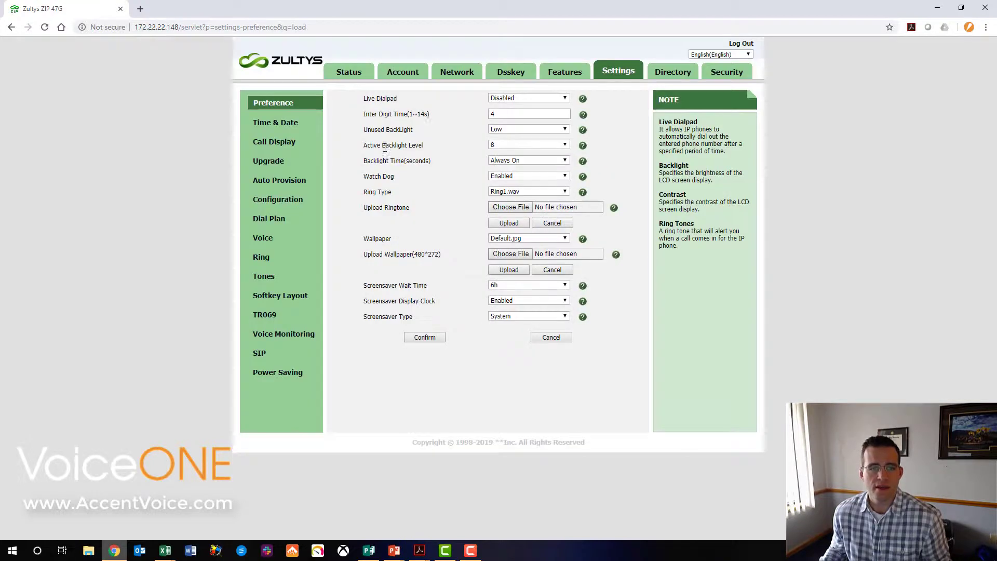
# Paste the demo.accentvoicecloud.com:8080 provisioning URL into Auto Provision's Server URL.
pyautogui.click(295, 182)
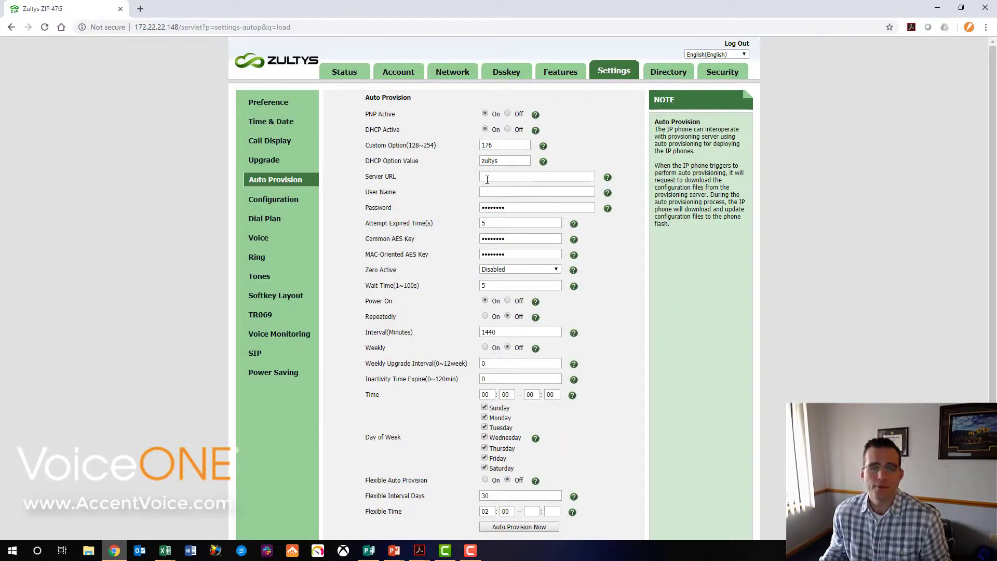
pyautogui.click(489, 175)
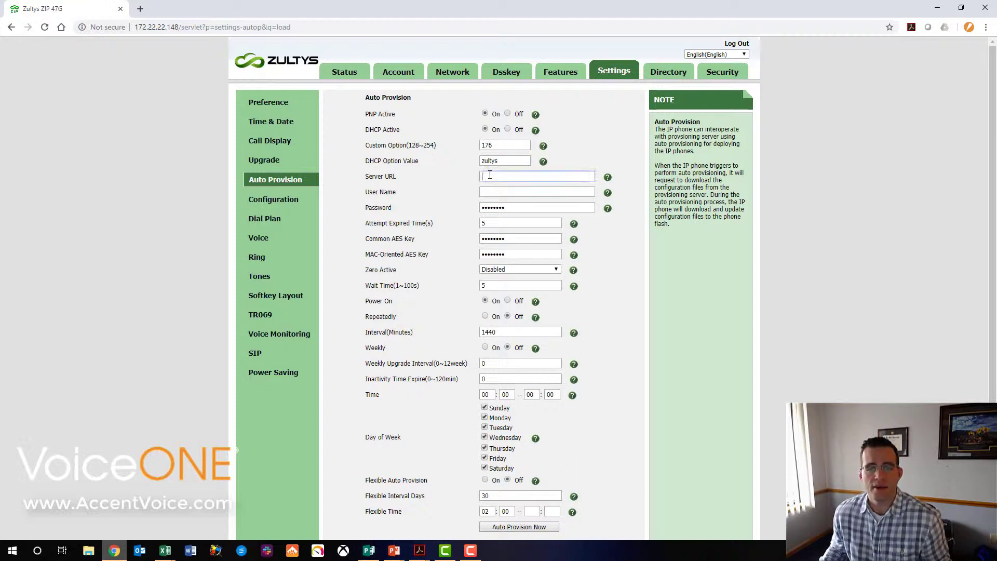
pyautogui.rightClick(491, 178)
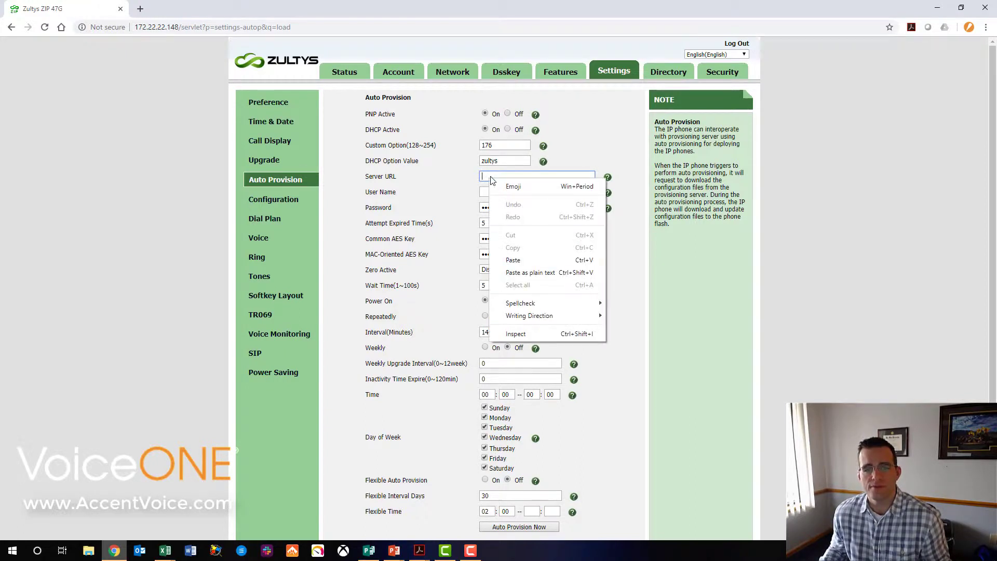
pyautogui.click(513, 259)
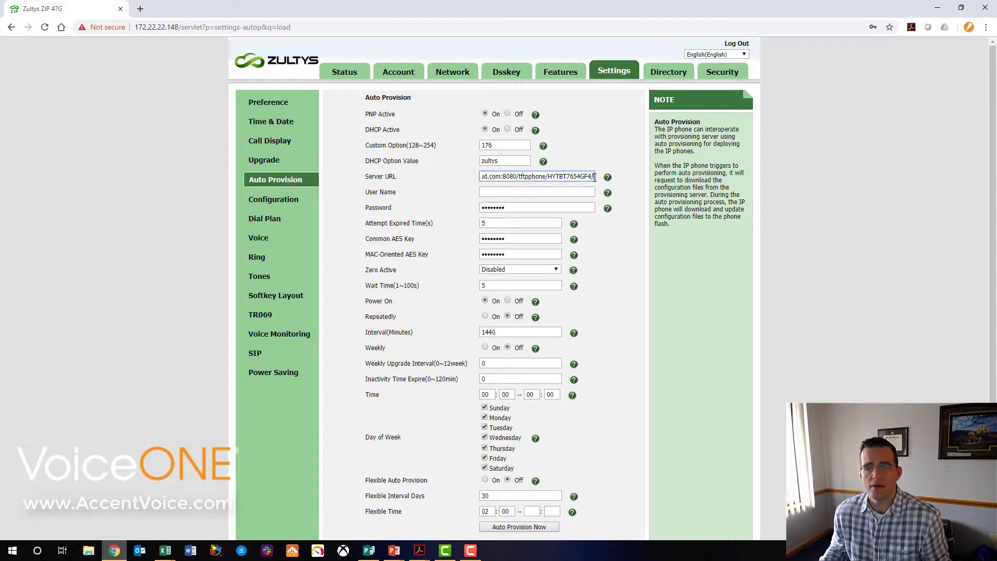
pyautogui.moveTo(595, 177); pyautogui.dragTo(447, 178)
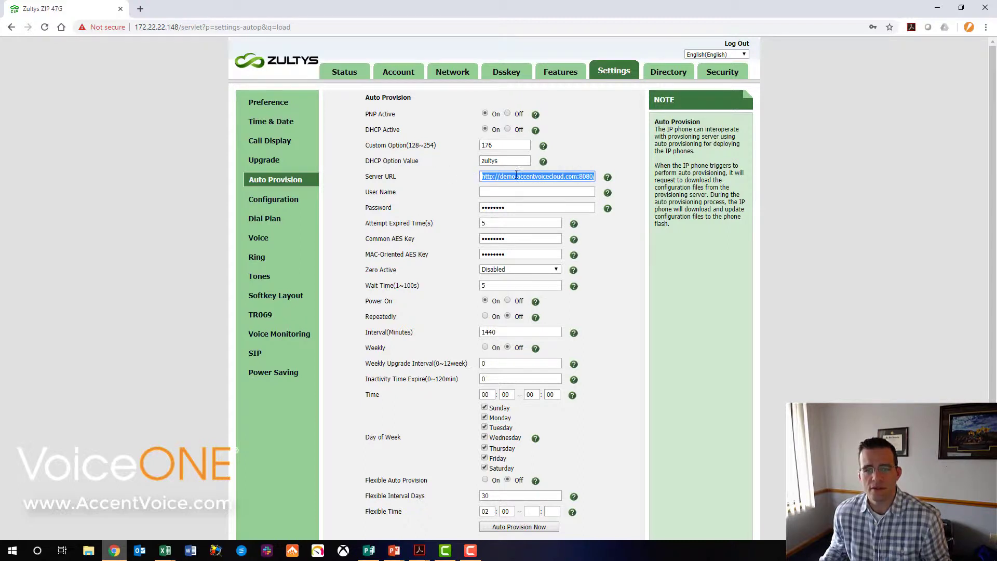
pyautogui.click(488, 176)
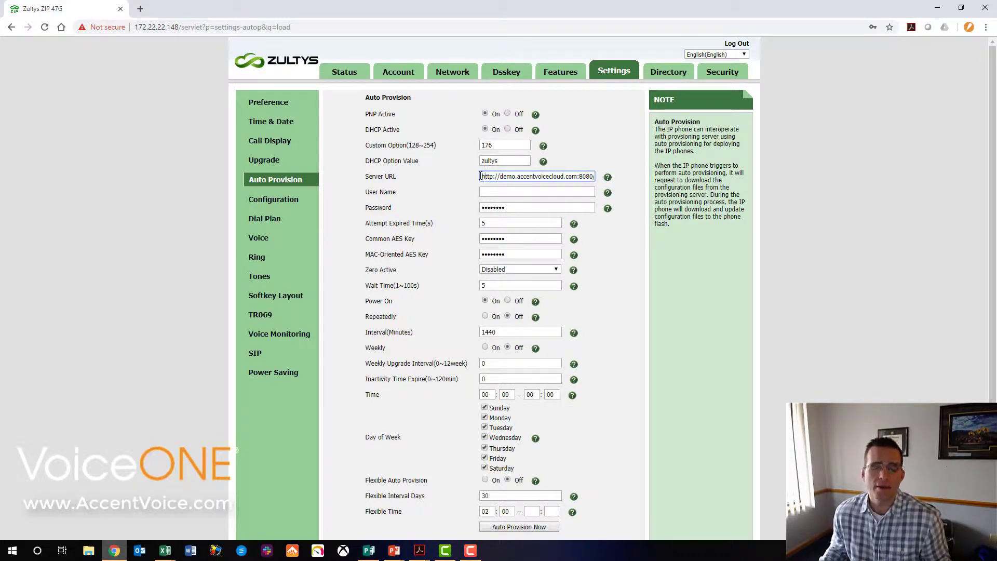
# Save the auto-provision settings and confirm provisioning the phone now.
pyautogui.scroll(-1, 644, 372)
pyautogui.click(420, 515)
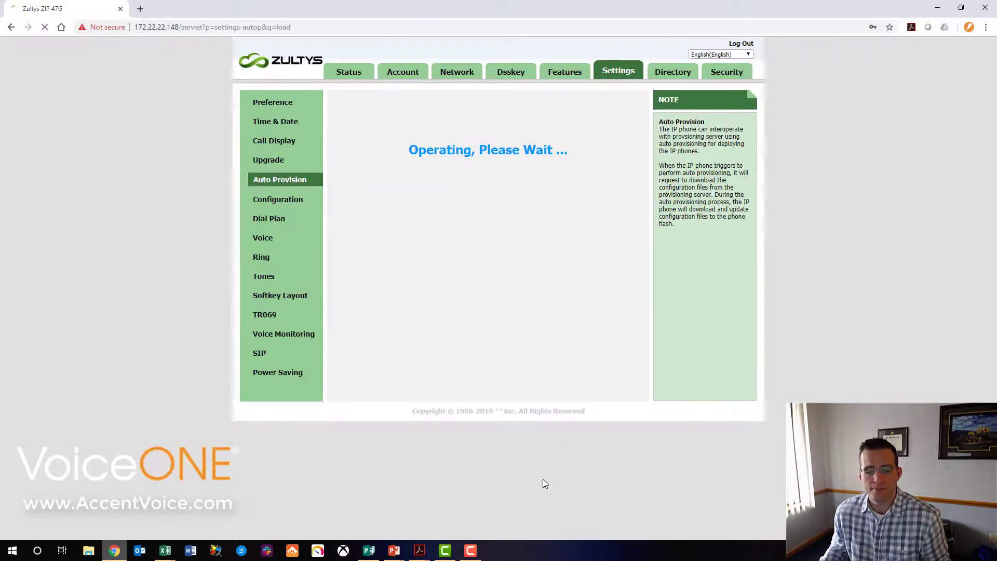
pyautogui.click(547, 526)
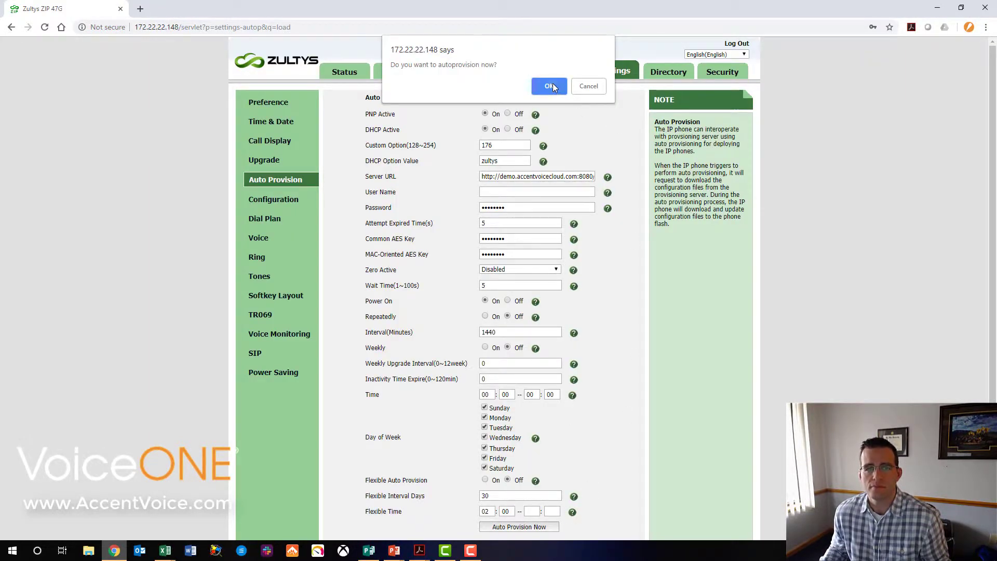
pyautogui.click(552, 85)
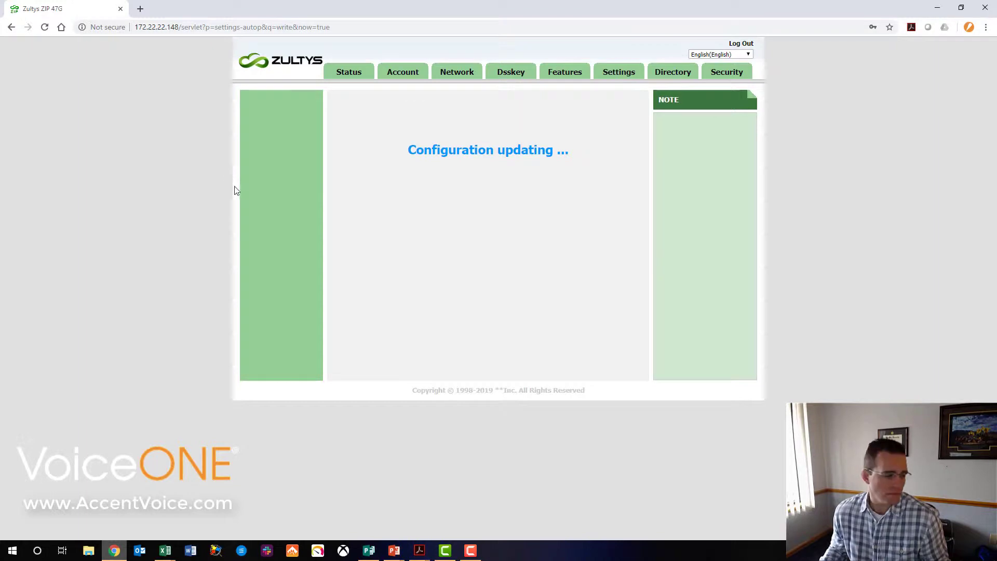